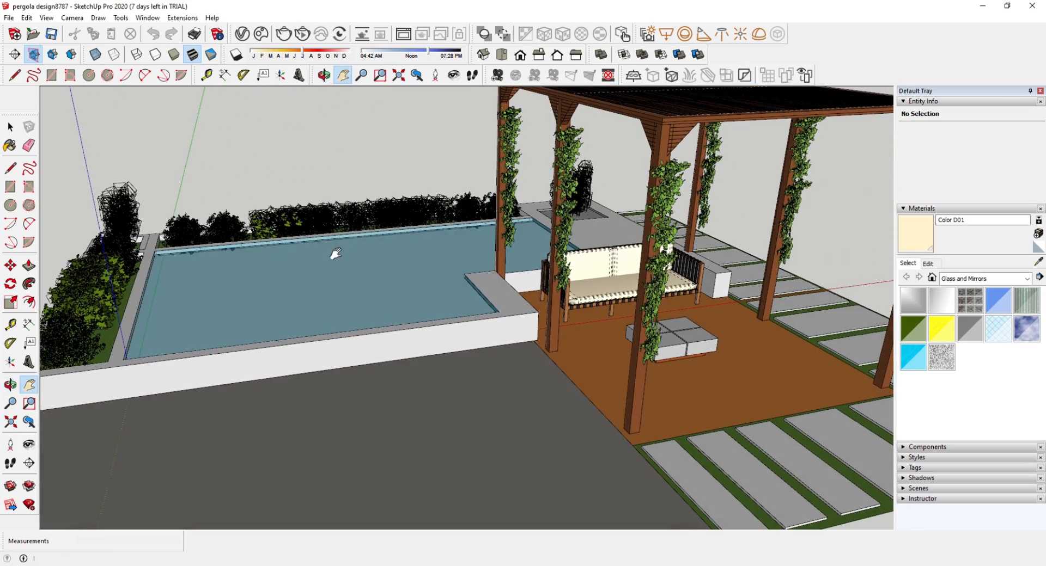
Step: Export the 3D model as a COLLADA (.dae) file named "Lumion transfer file sketchup" to the Desktop
click(11, 127)
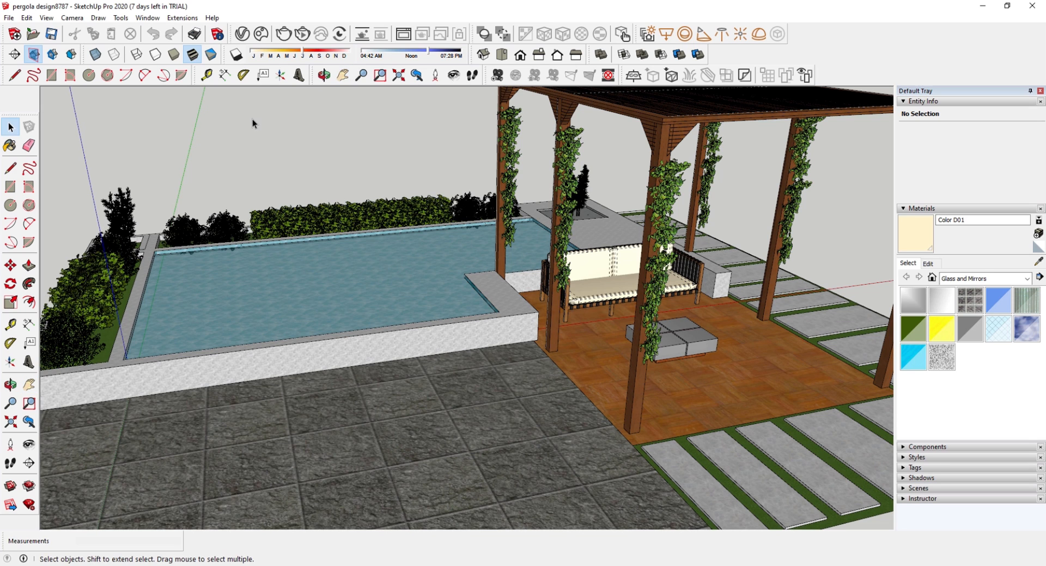
click(9, 17)
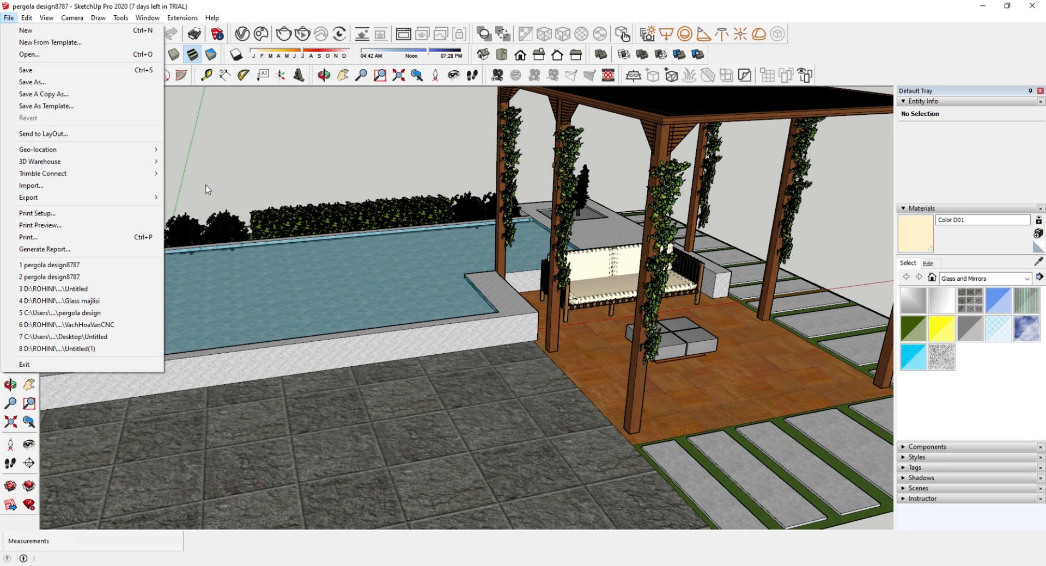
click(185, 218)
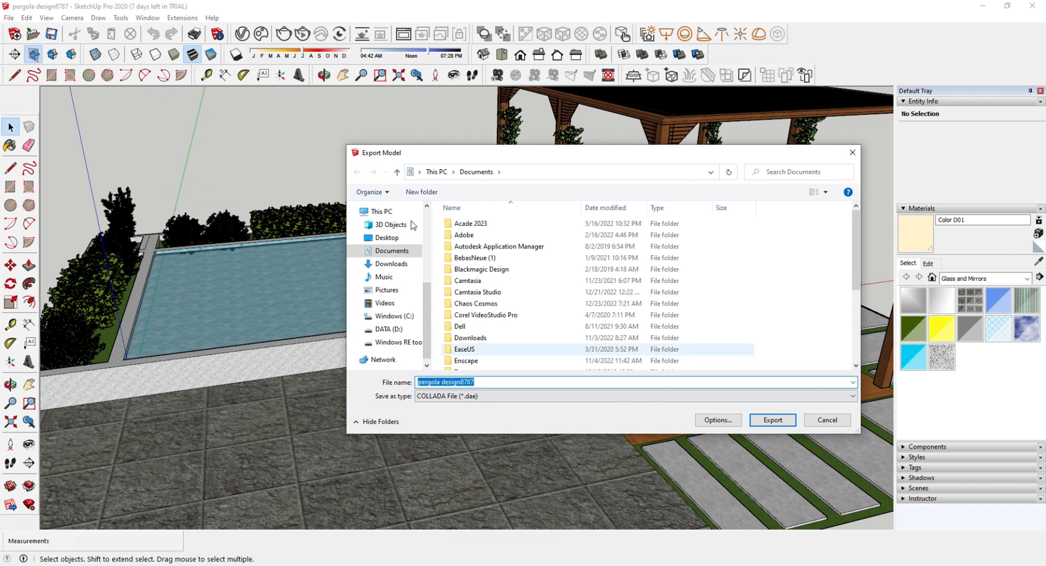
click(387, 238)
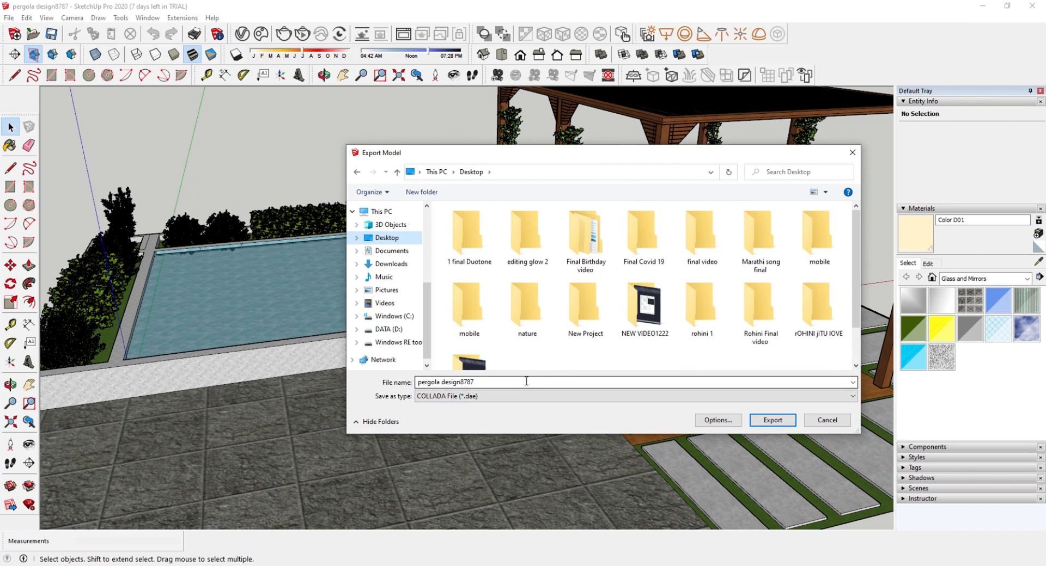
double_click(526, 382)
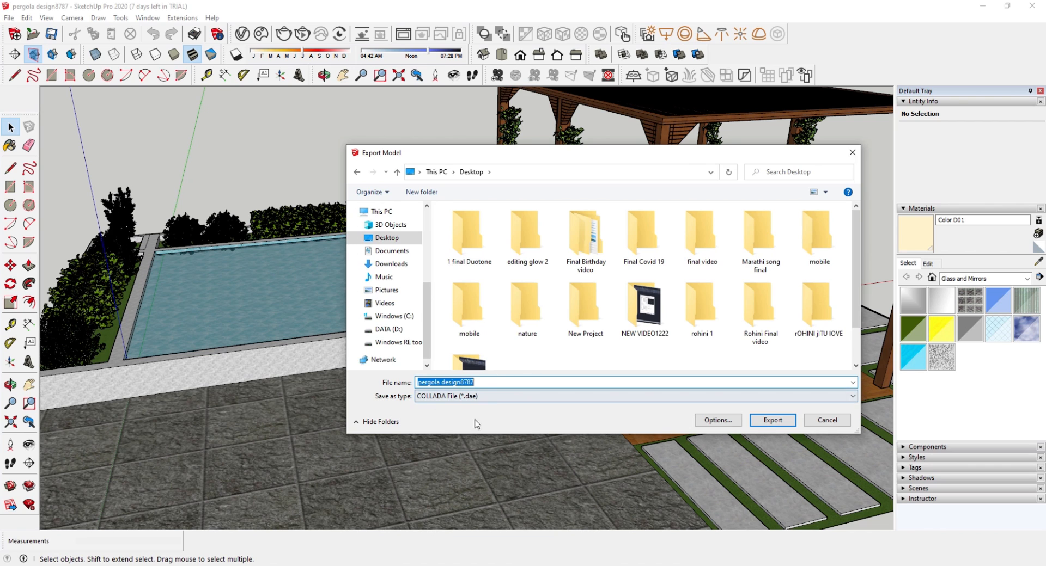
text(Lumion )
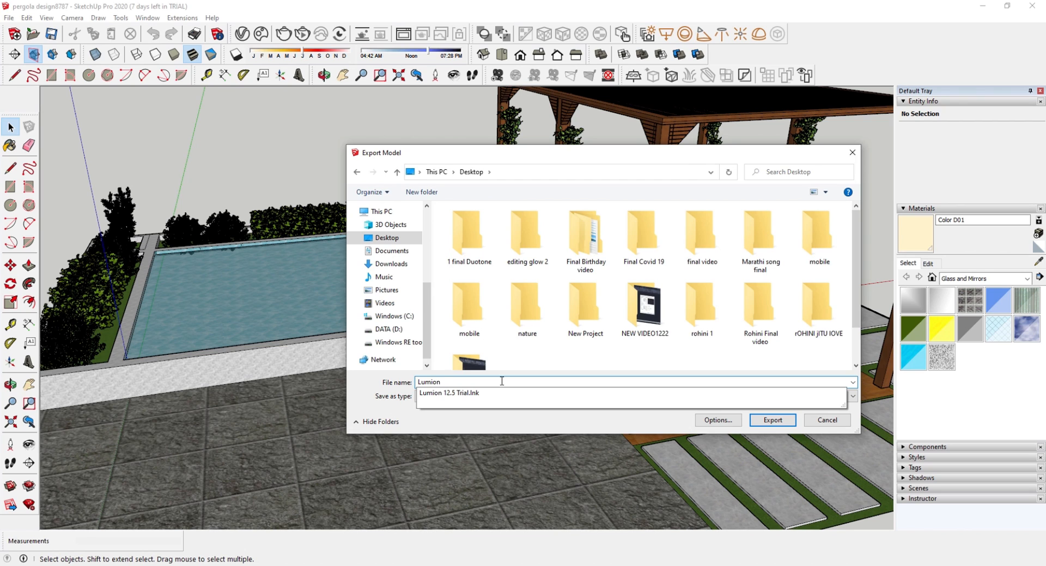
text(transfer file)
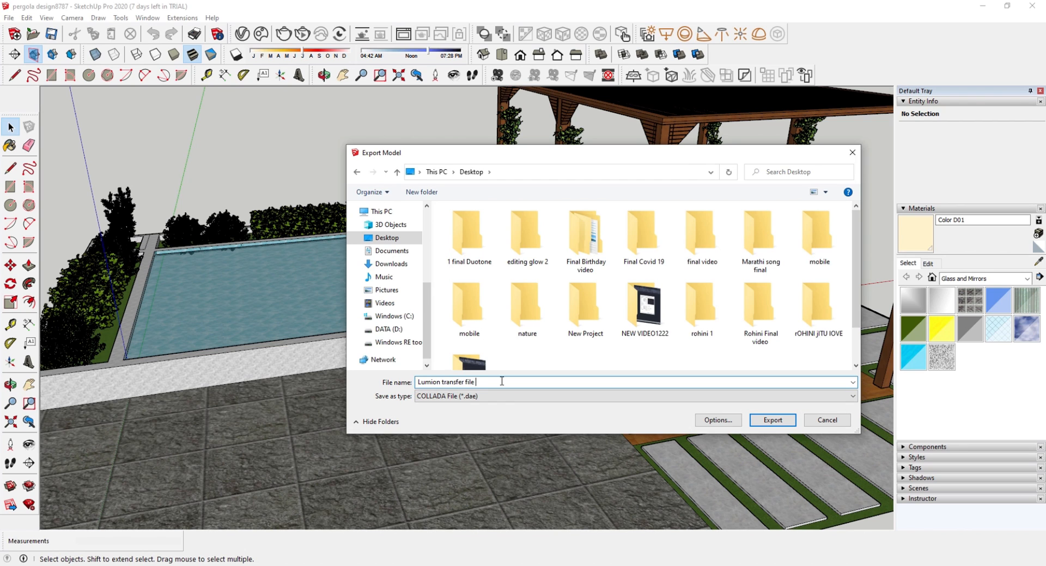
text( sketchup)
click(770, 422)
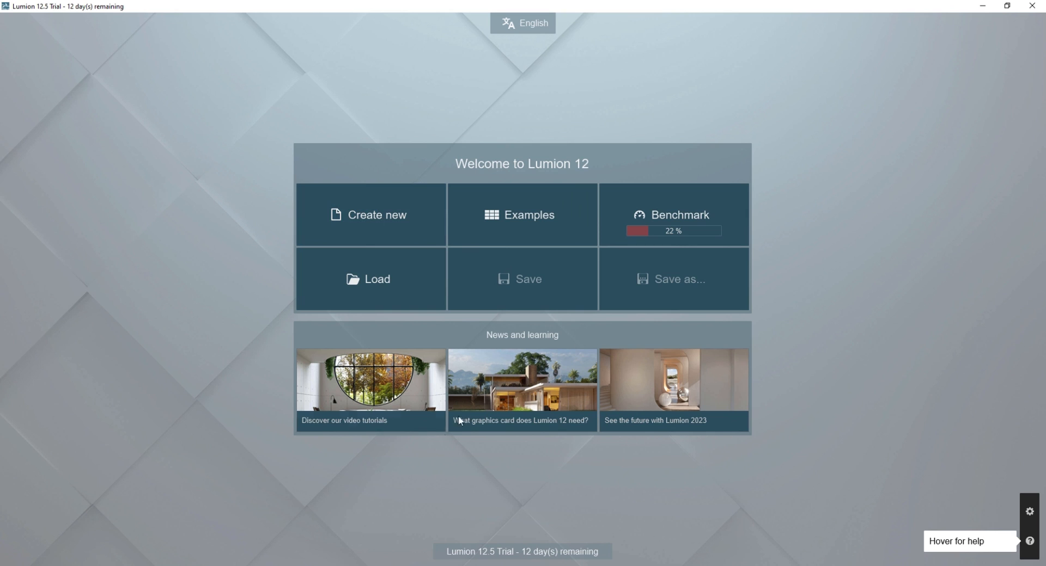
Step: Switch to Lumion and create a new project on the flat grass plain with a cloudy blue sky
click(395, 232)
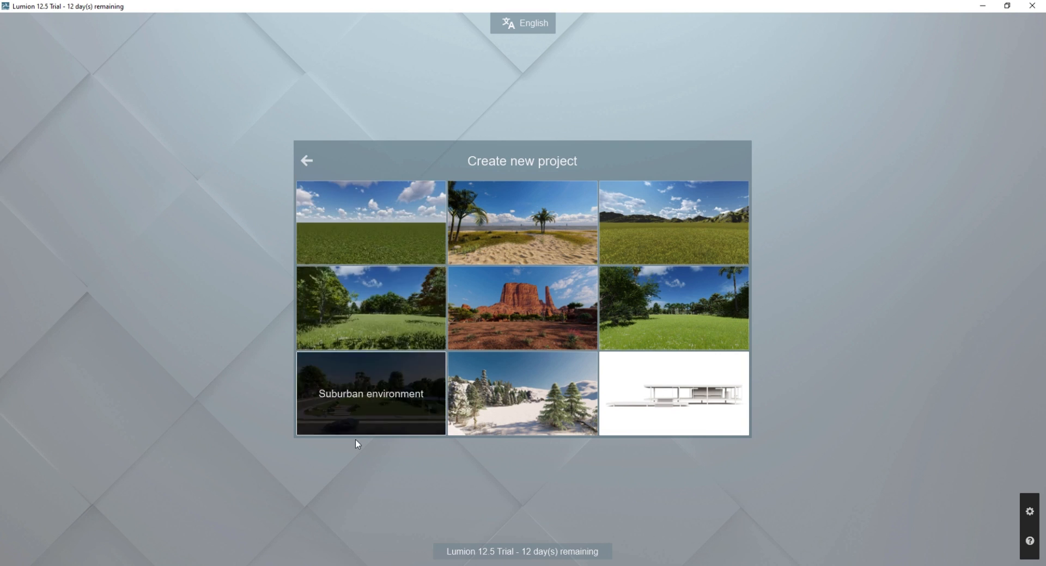
click(384, 233)
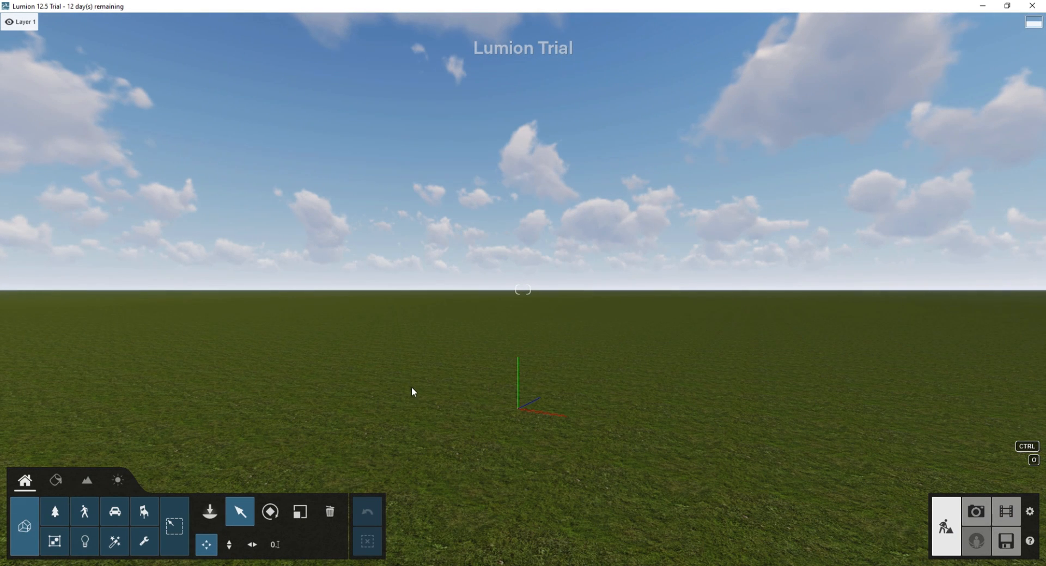
Step: Start placing an imported model and open the Collada file "Lumion transfer file sketchup.dae" from the Desktop
click(209, 512)
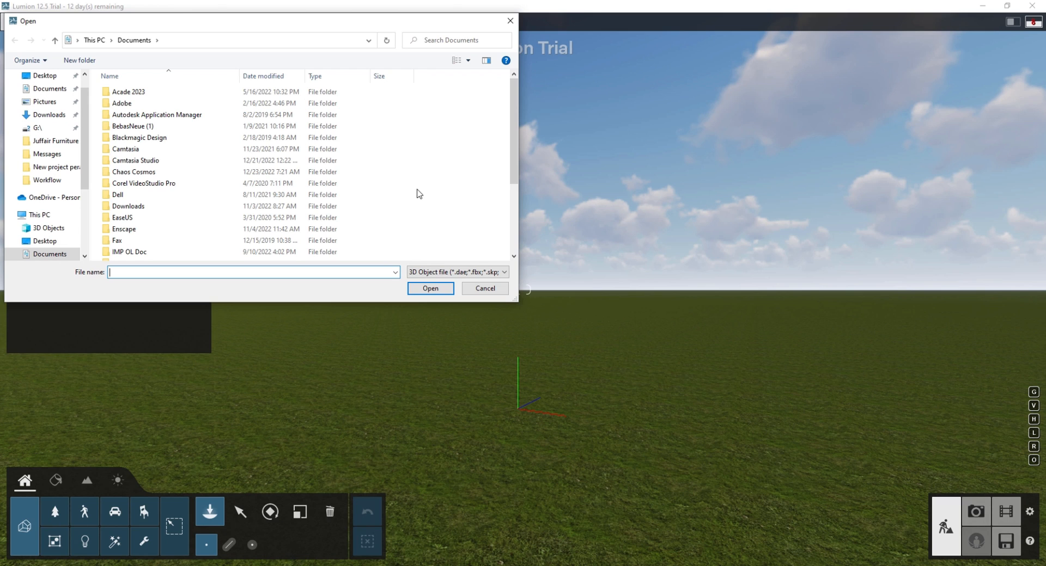
click(478, 272)
click(468, 287)
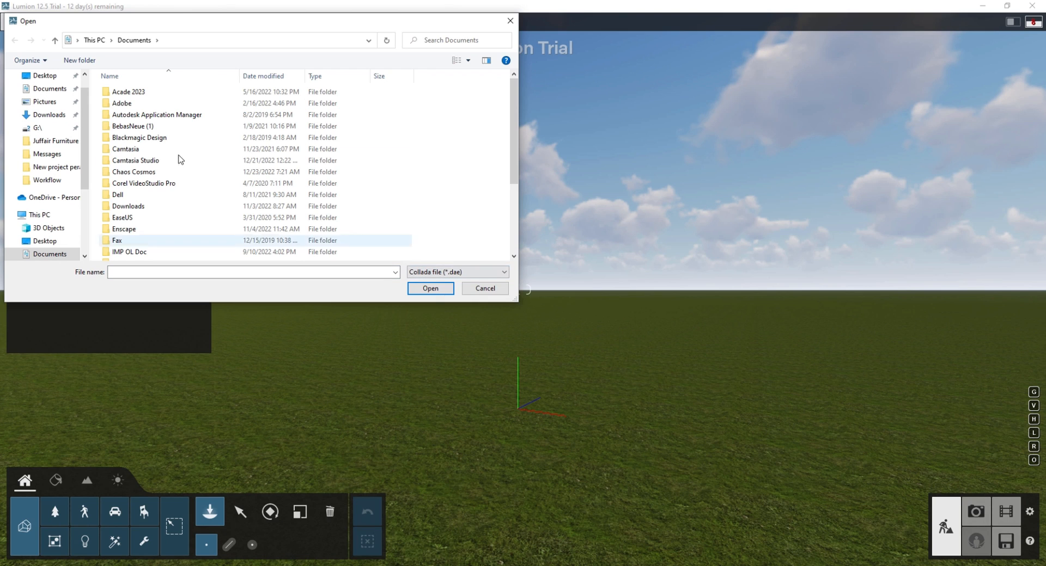
click(45, 241)
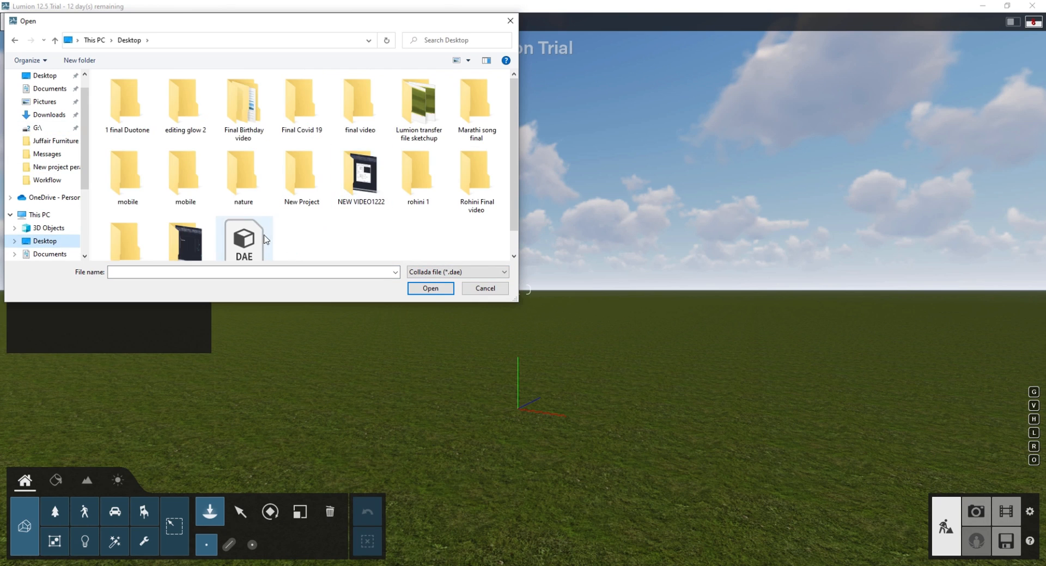
click(244, 239)
click(418, 290)
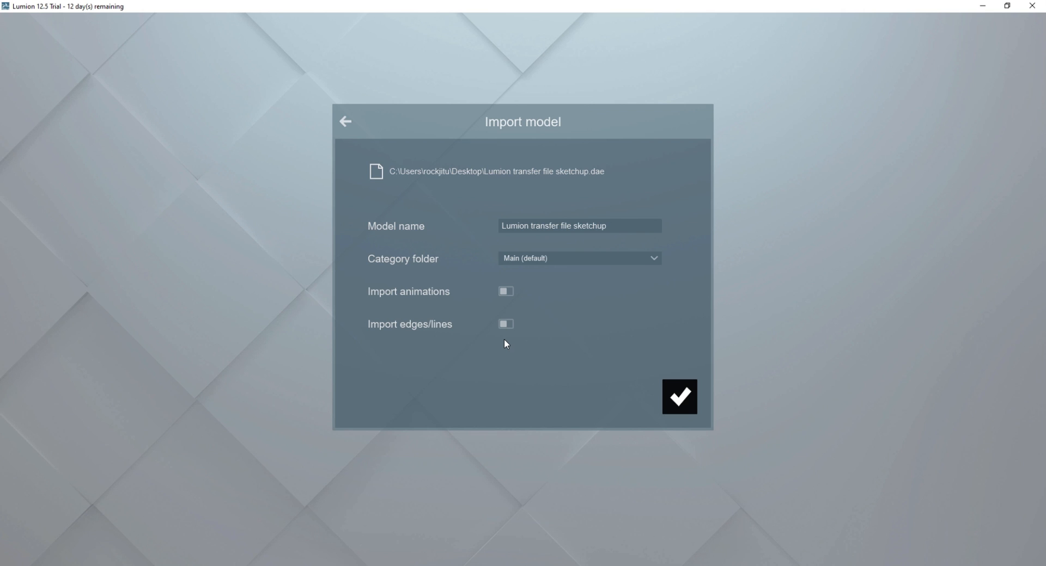
Step: Import the model into the Main (default) category folder and place it on the grass
click(551, 260)
click(551, 271)
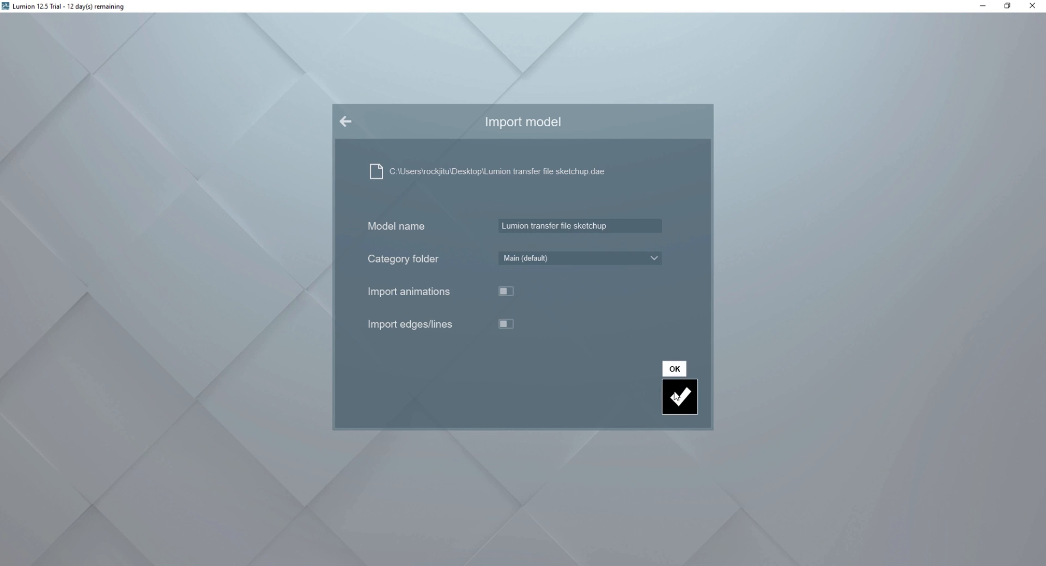
click(680, 399)
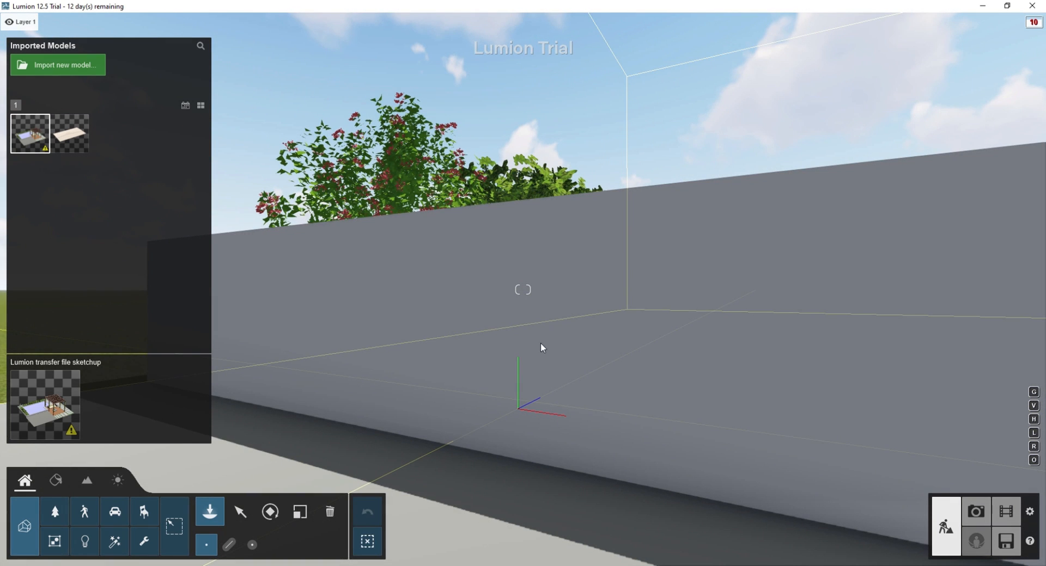
click(547, 306)
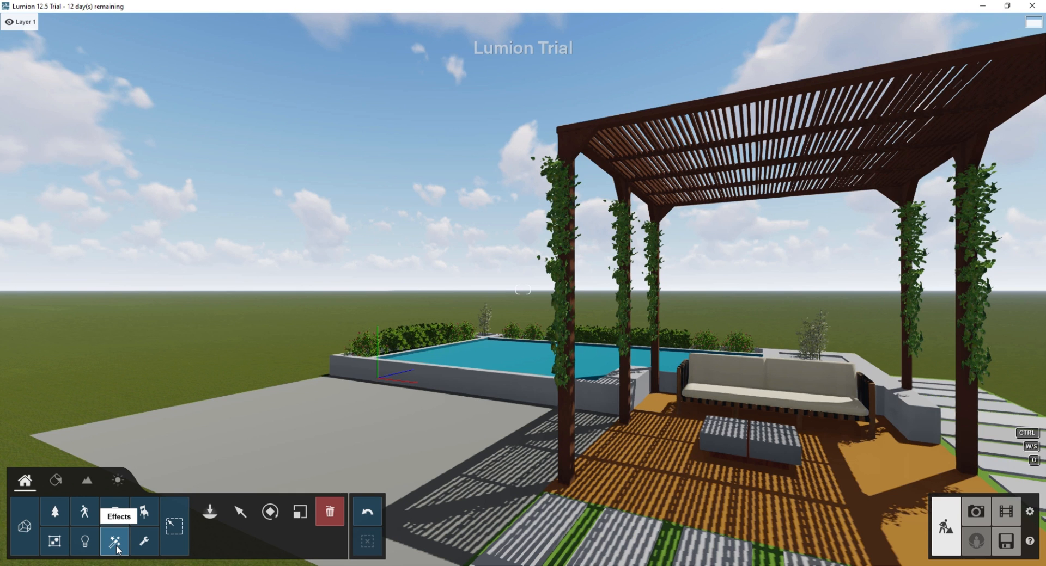
Step: Scatter the leaves 01 effect around the pergola floor and look through the decal and fountain effects
click(116, 544)
click(44, 92)
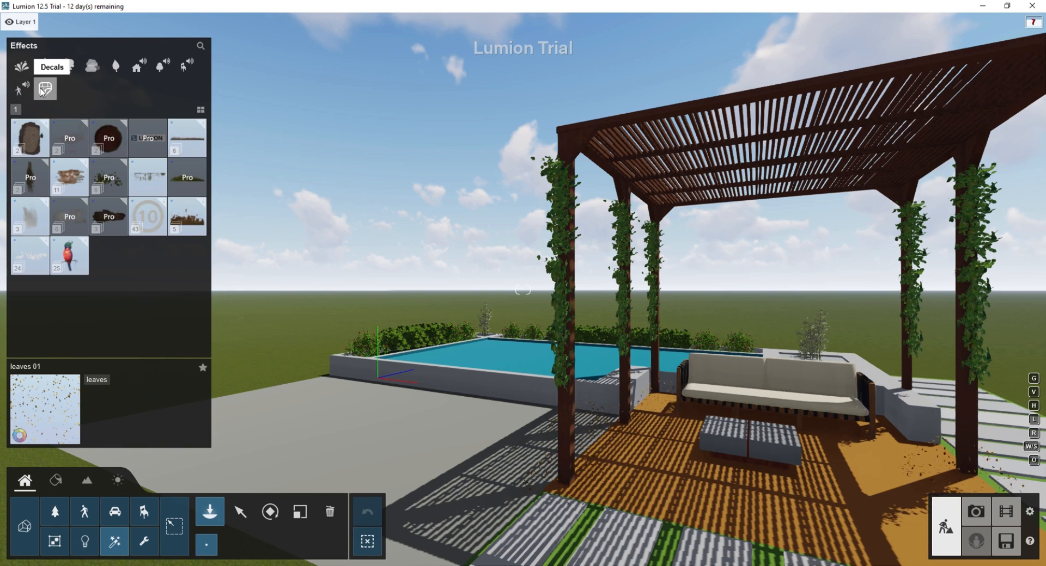
click(22, 67)
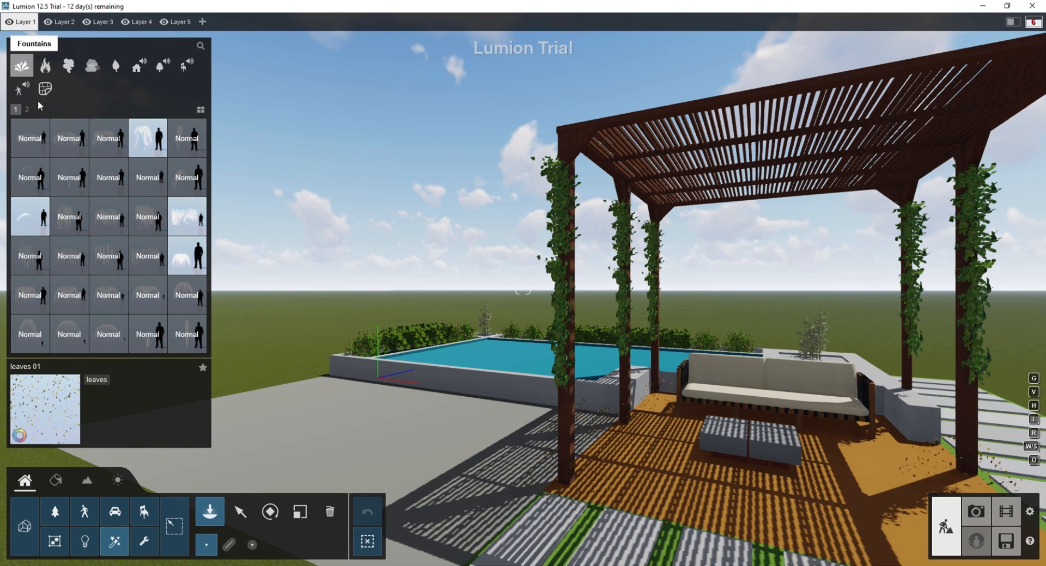
Step: Place the SportsCar HD 007 on the grey paved area in front of the pool
click(115, 512)
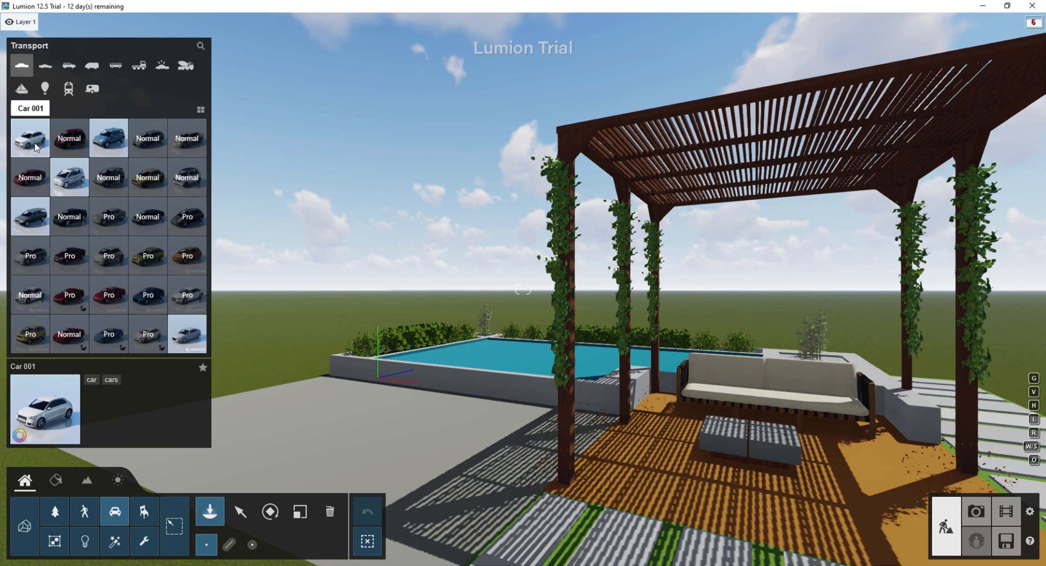
click(45, 66)
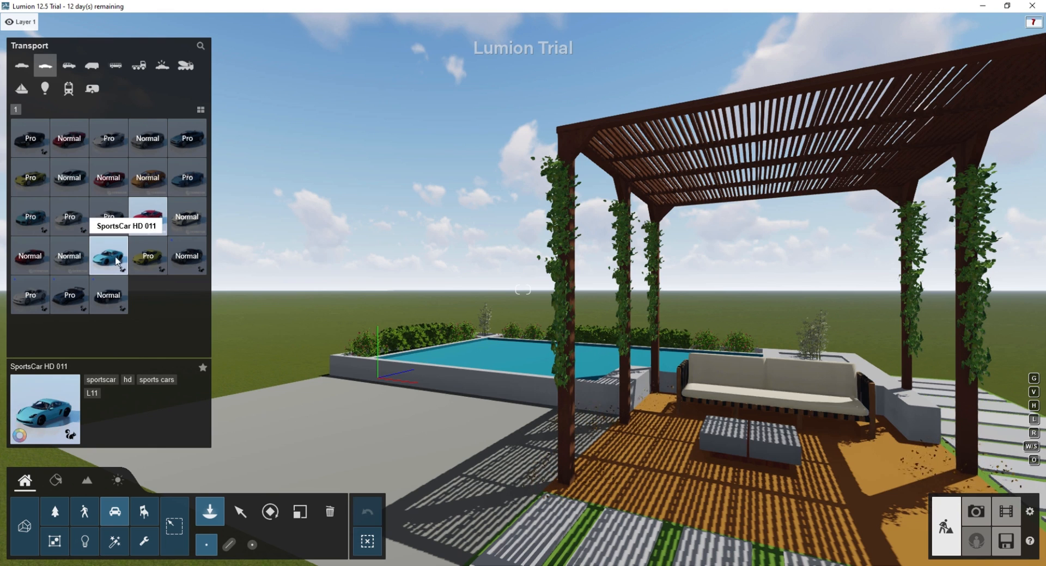
click(148, 218)
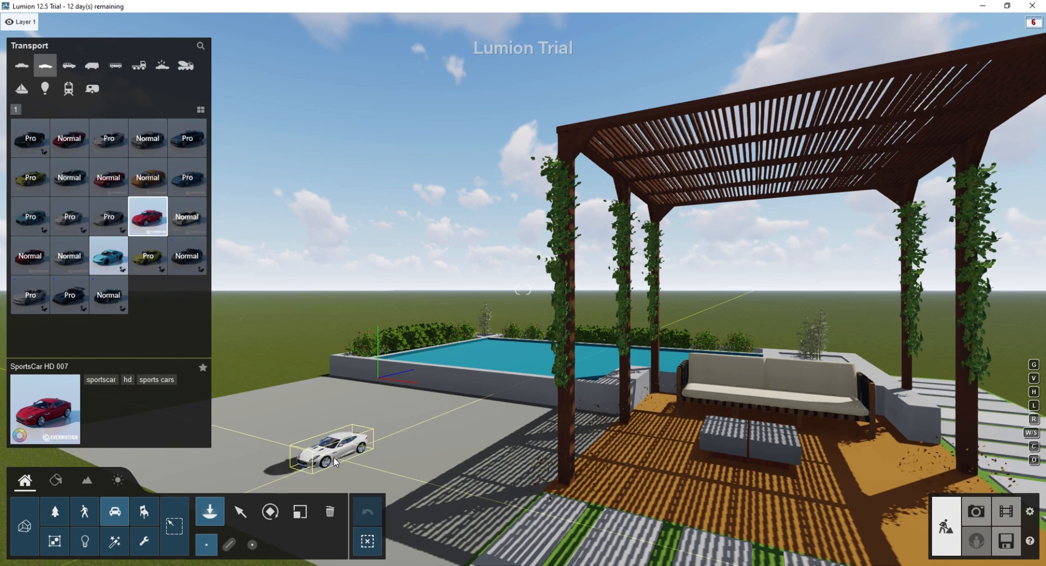
click(336, 460)
Step: Select the placed sports car and enlarge it until it fills most of the paved area beside the pergola
click(240, 512)
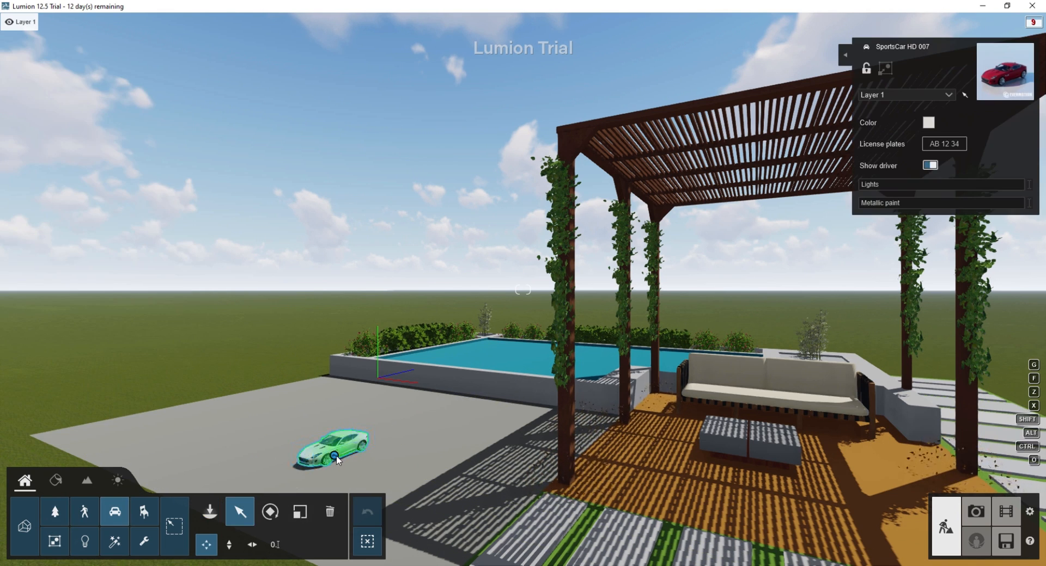
click(300, 512)
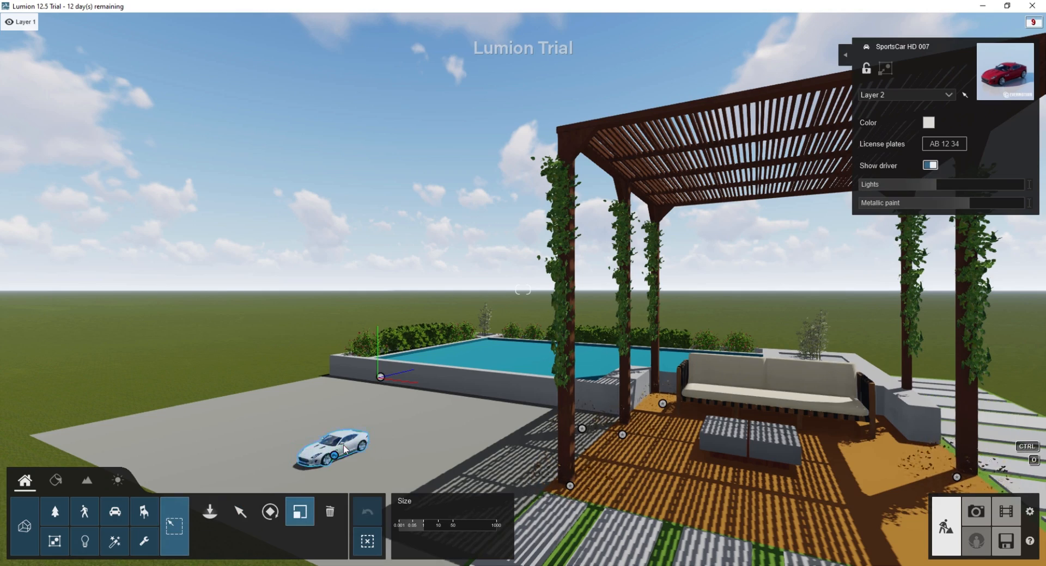
drag(430, 525, 433, 524)
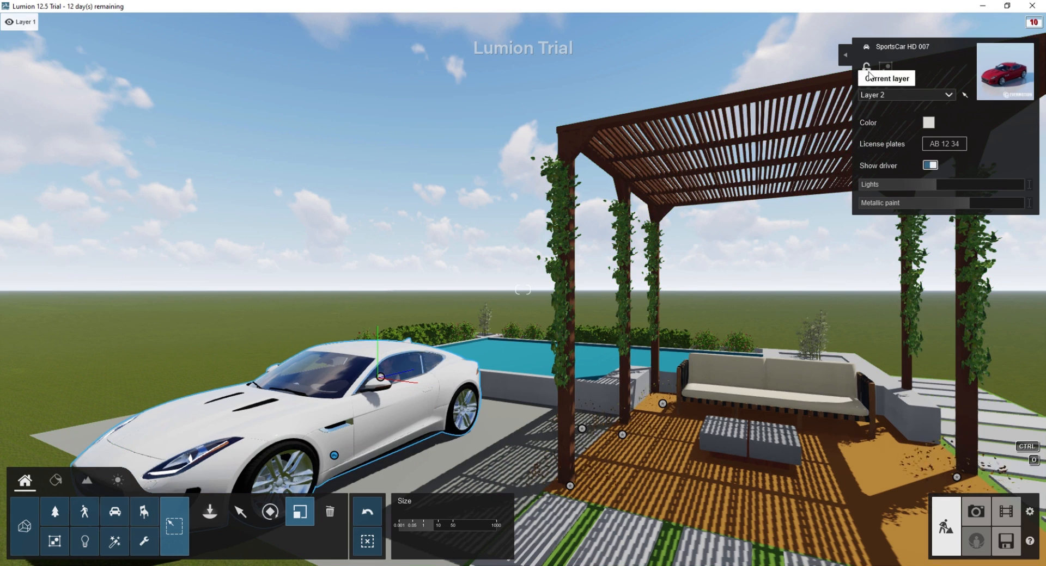
click(86, 516)
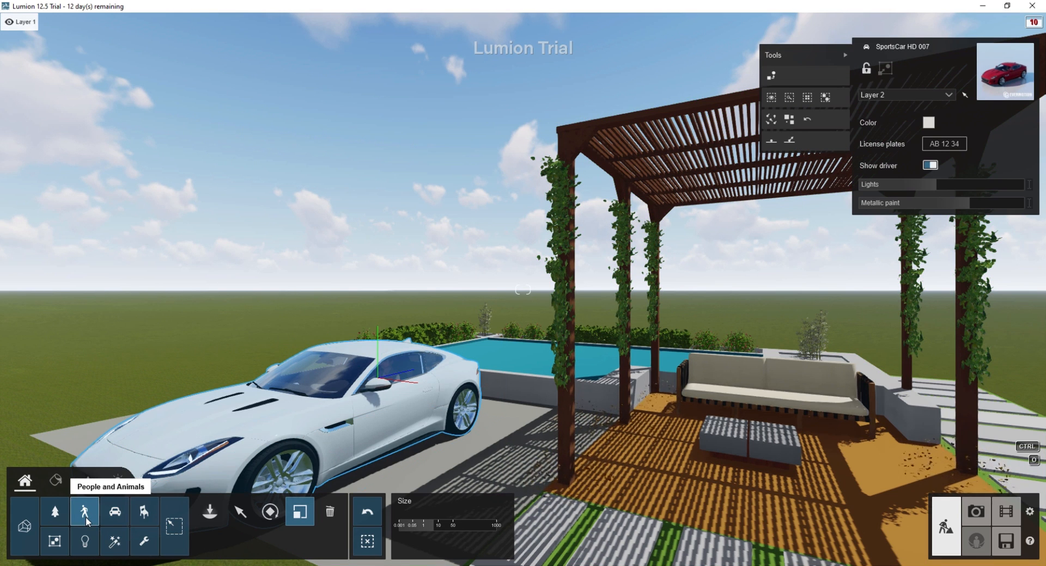
click(116, 482)
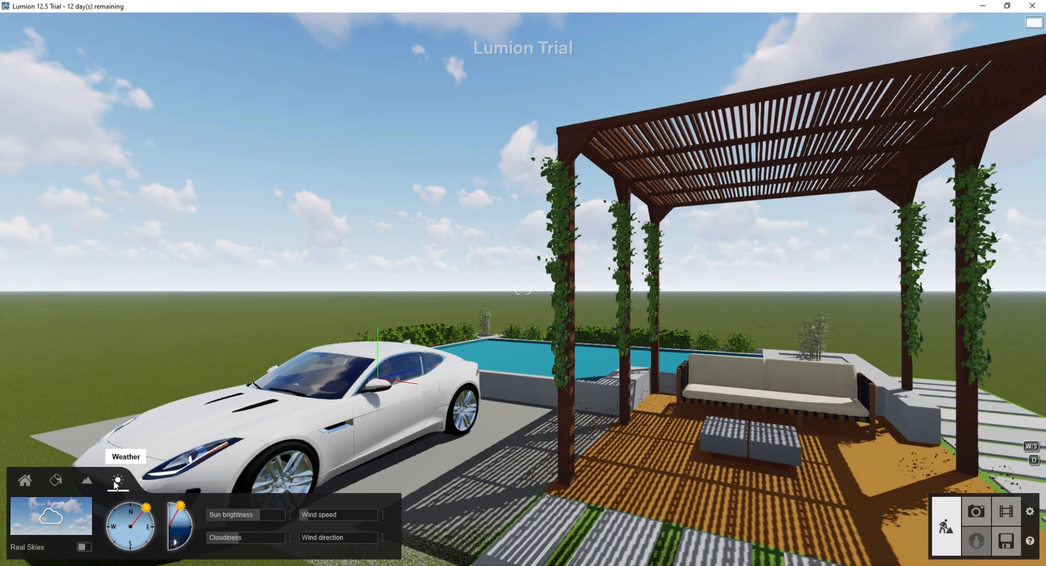
click(1006, 513)
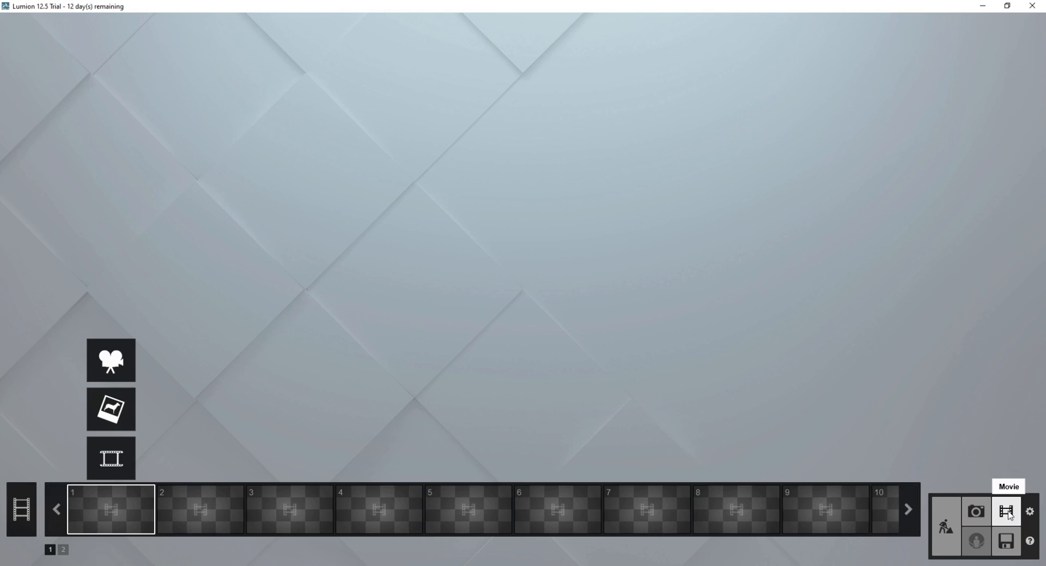
Step: Enter Photo mode and apply the Daytime style to the shot of the pergola and car
click(975, 512)
click(75, 65)
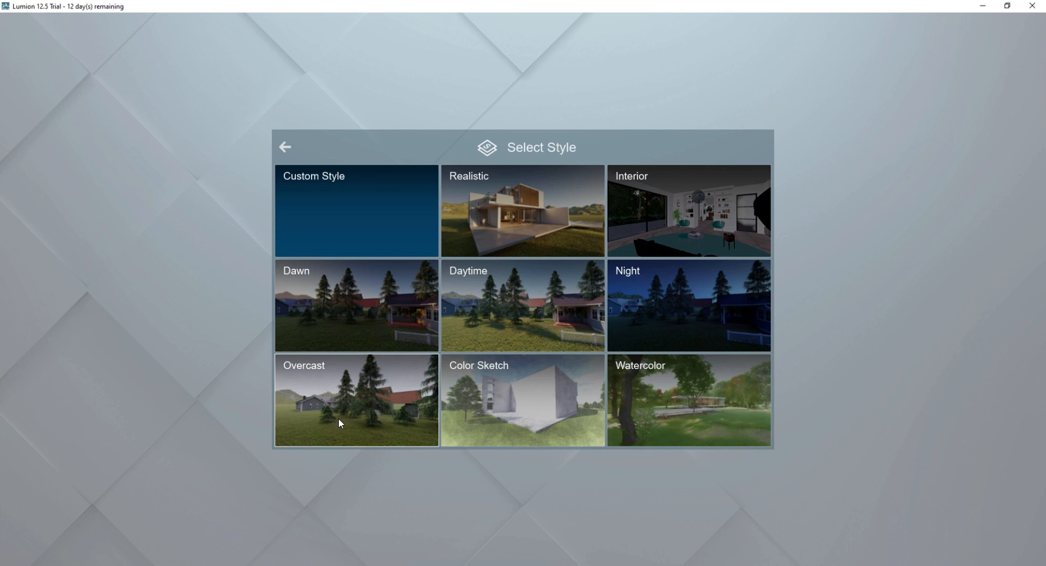
click(524, 312)
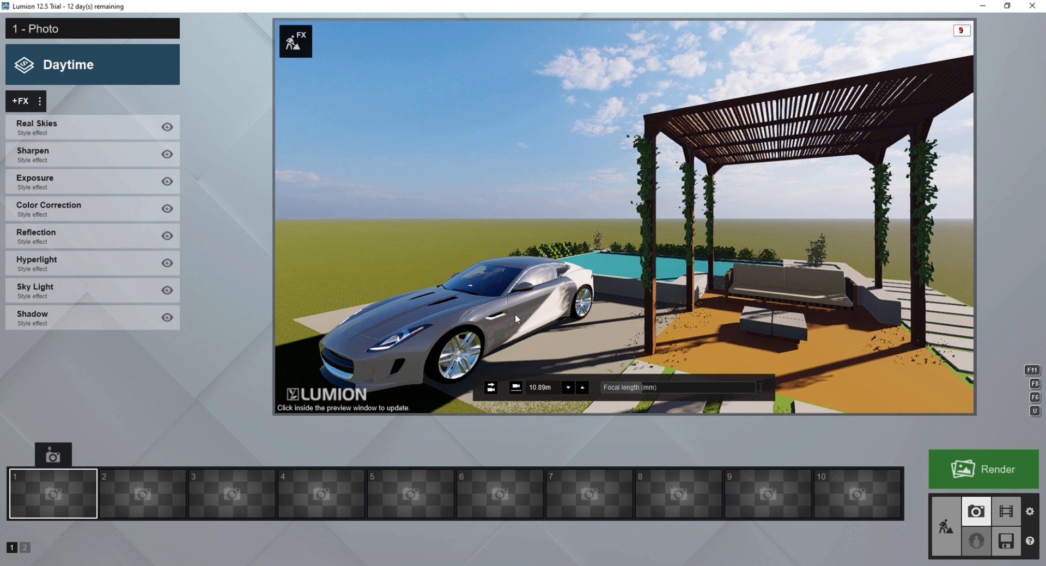
Step: Look through the photo effects and change the photo's style to Color Sketch
click(21, 101)
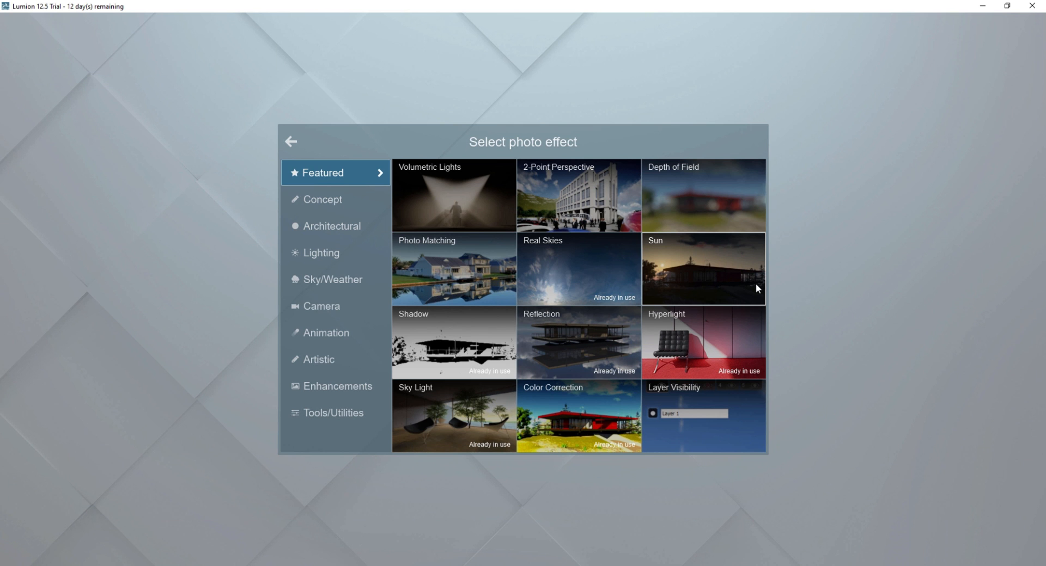
click(599, 273)
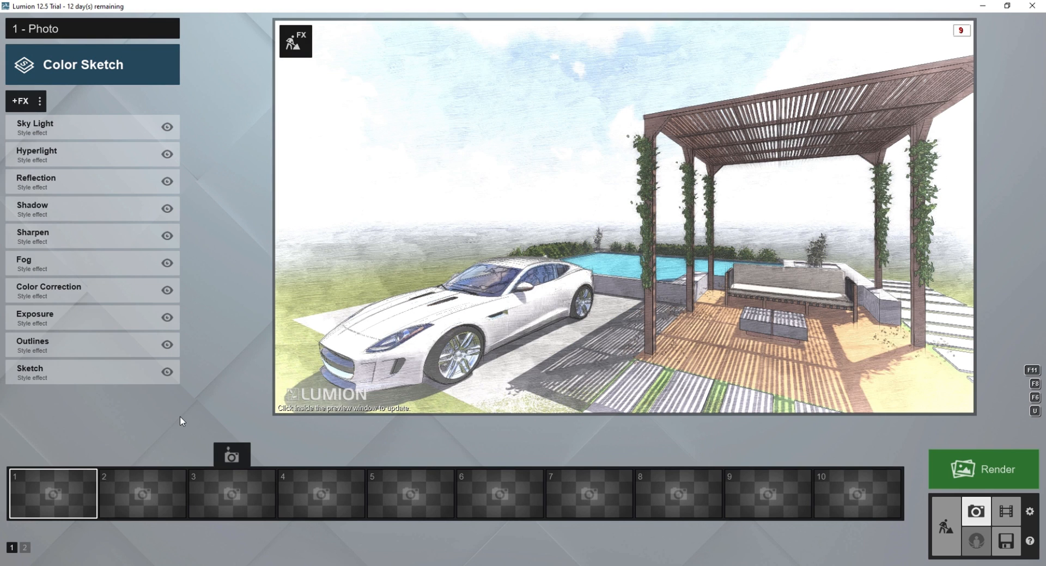
Step: Render the current shot at Desktop size, 1920x1080, and save it to the Desktop as the JPG file "lumion photo"
click(1004, 469)
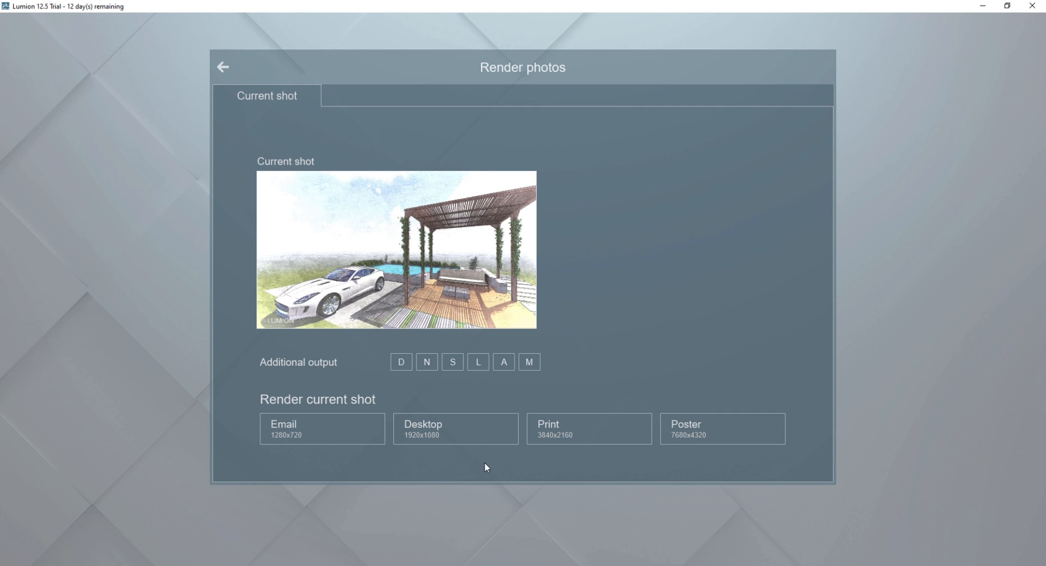
click(474, 436)
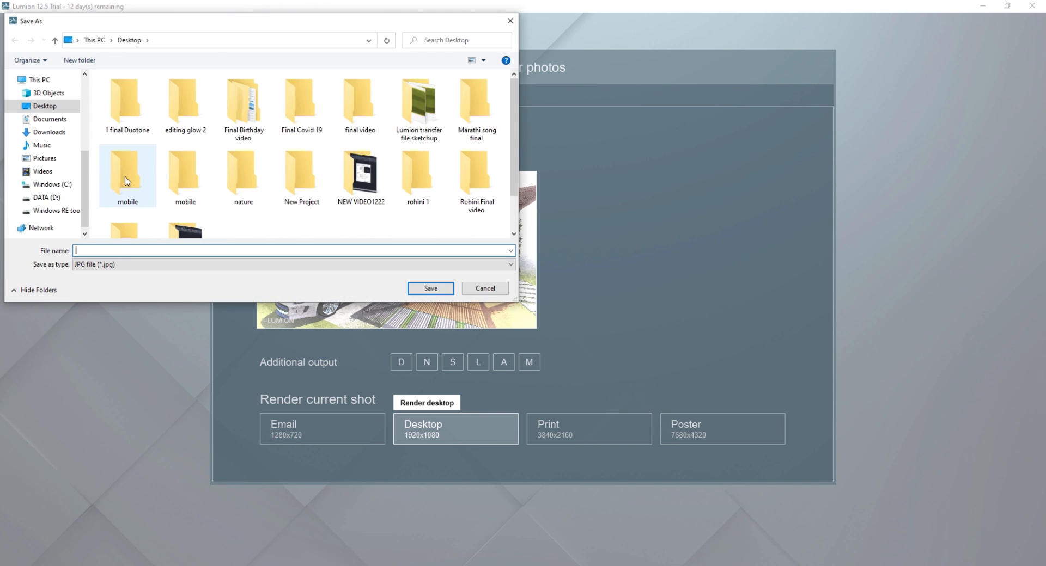
text(lumion photo)
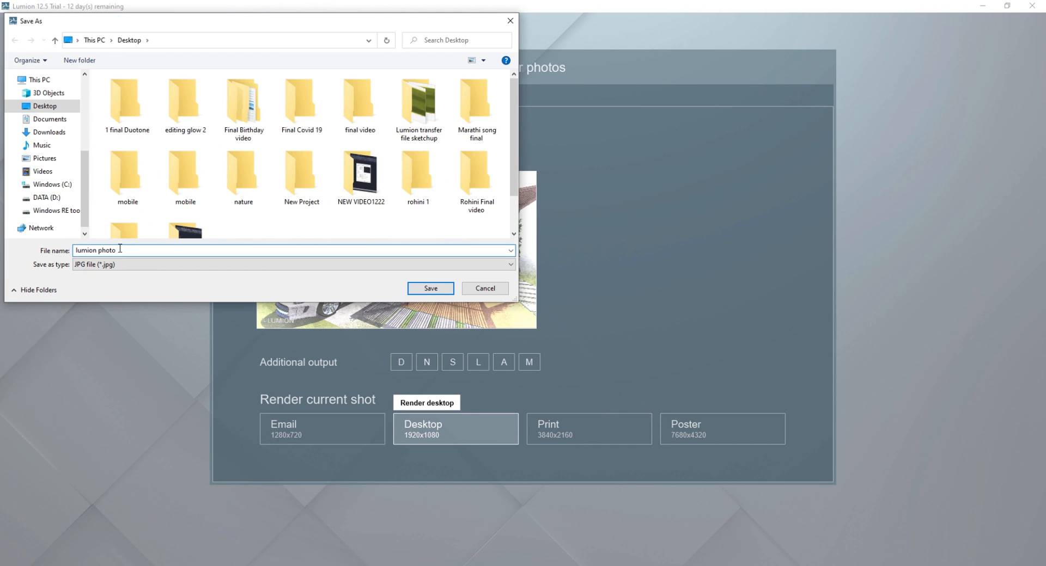
click(434, 291)
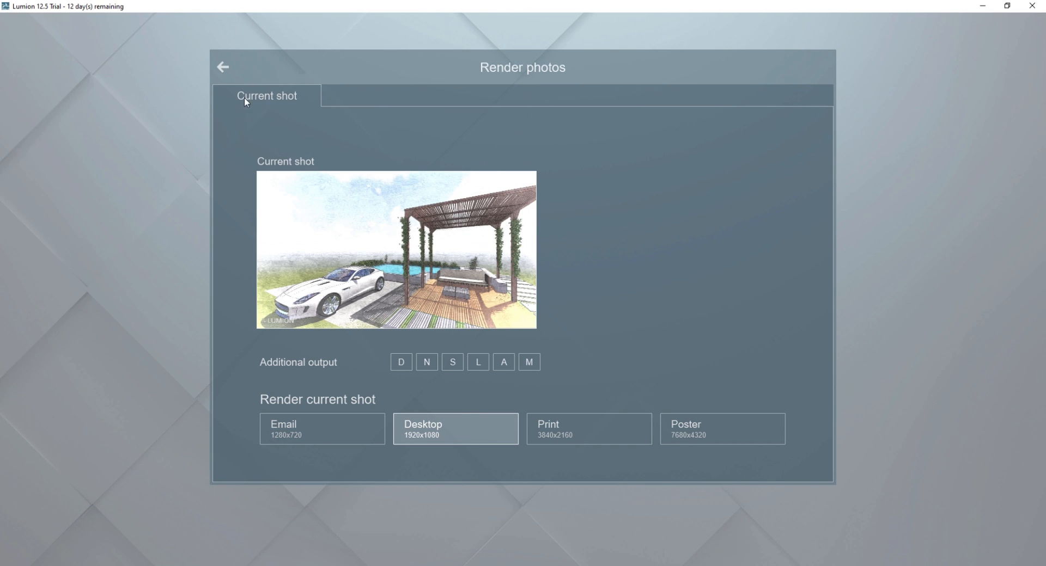